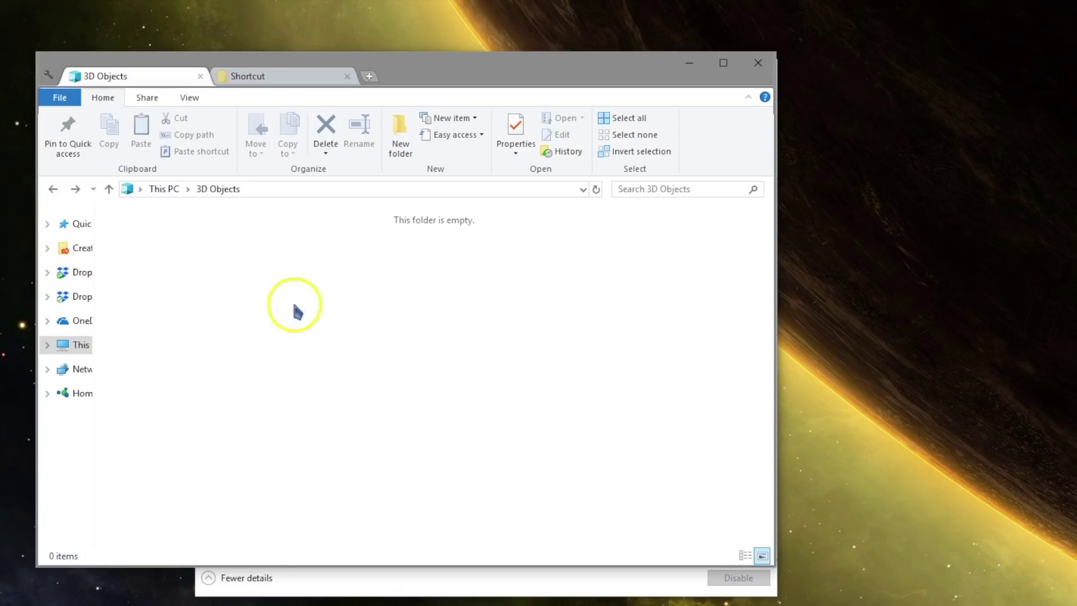
Step: Enter shell:startup in the address bar to show the personal Startup folder with AutoCorrect.ahk and NordVPN
click(260, 191)
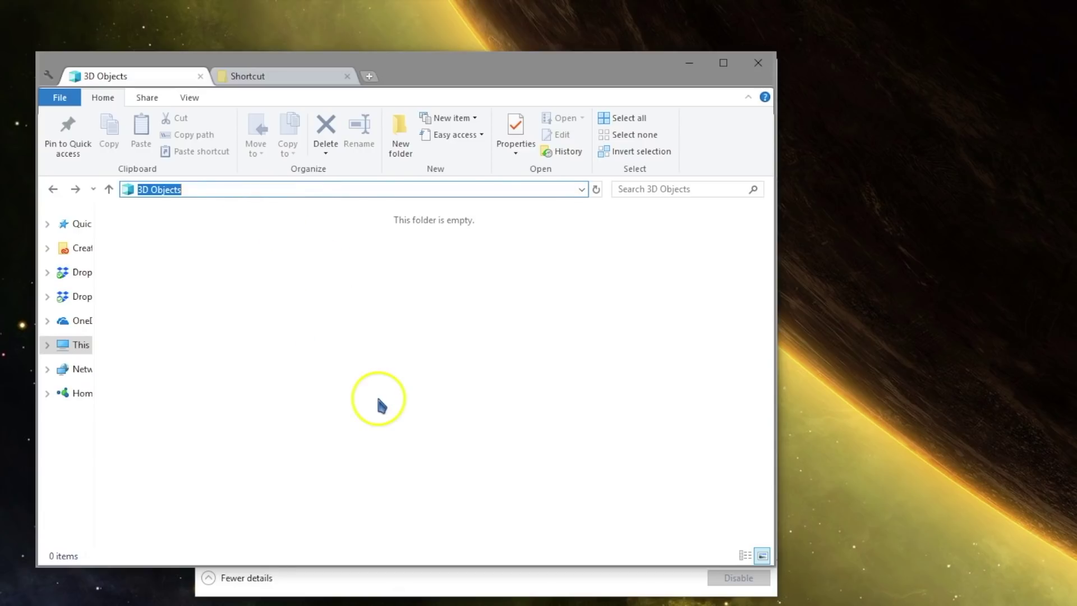
click(337, 398)
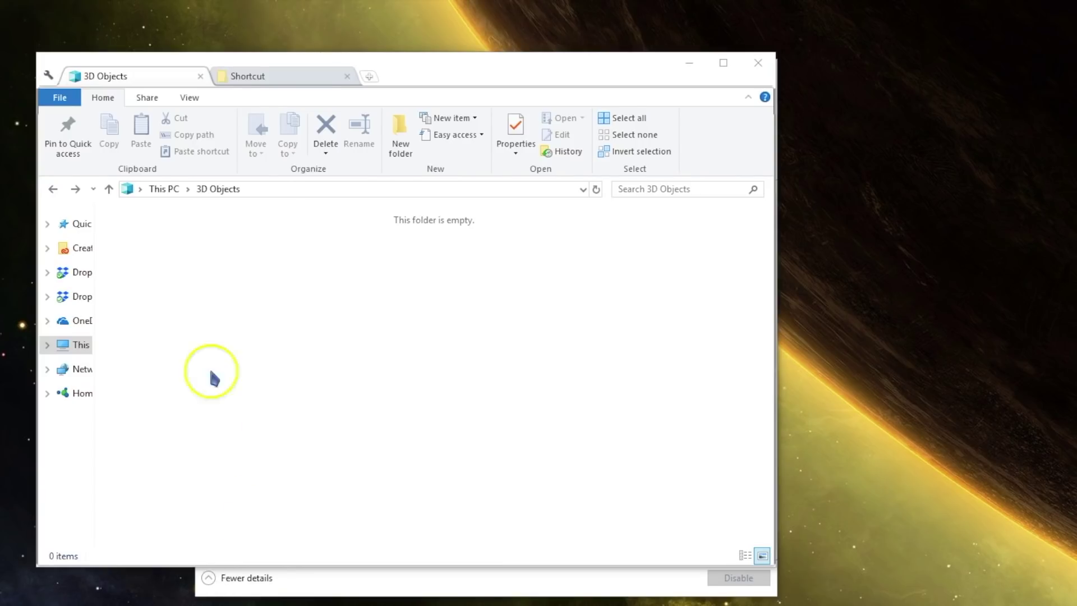
click(267, 187)
text(she)
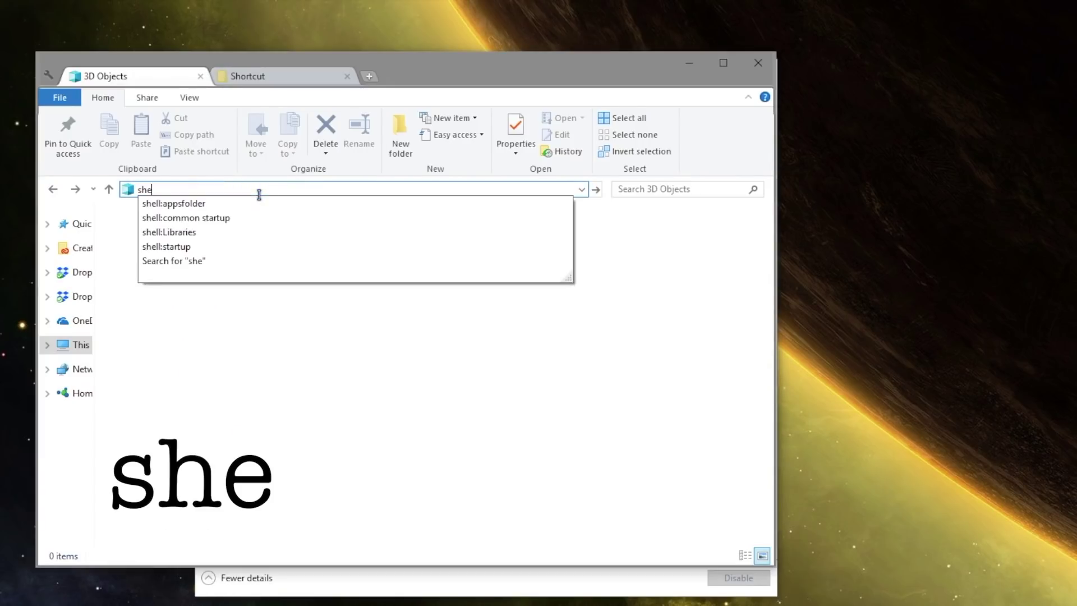
text(ll:startup)
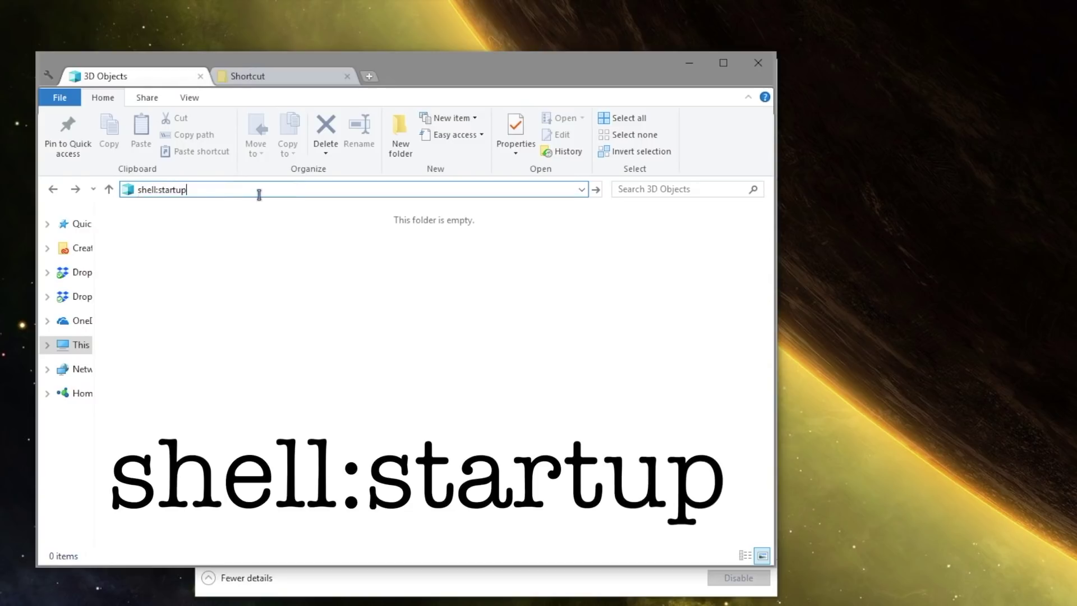
key(Return)
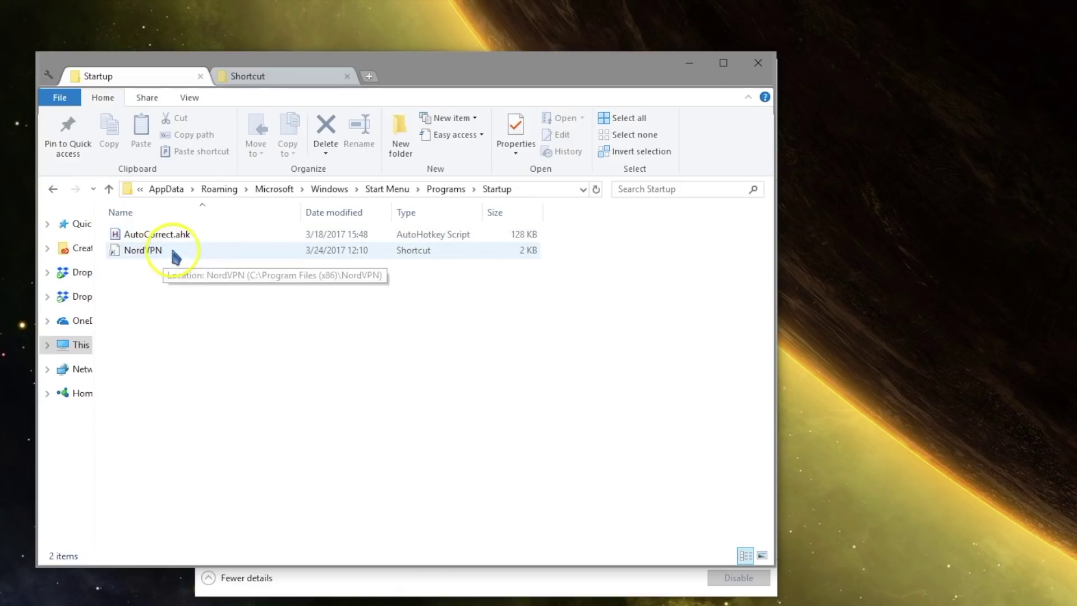
Step: Go to shell:common startup, the ProgramData Startup folder with APC UPS Status and two LastPass shortcuts
click(532, 189)
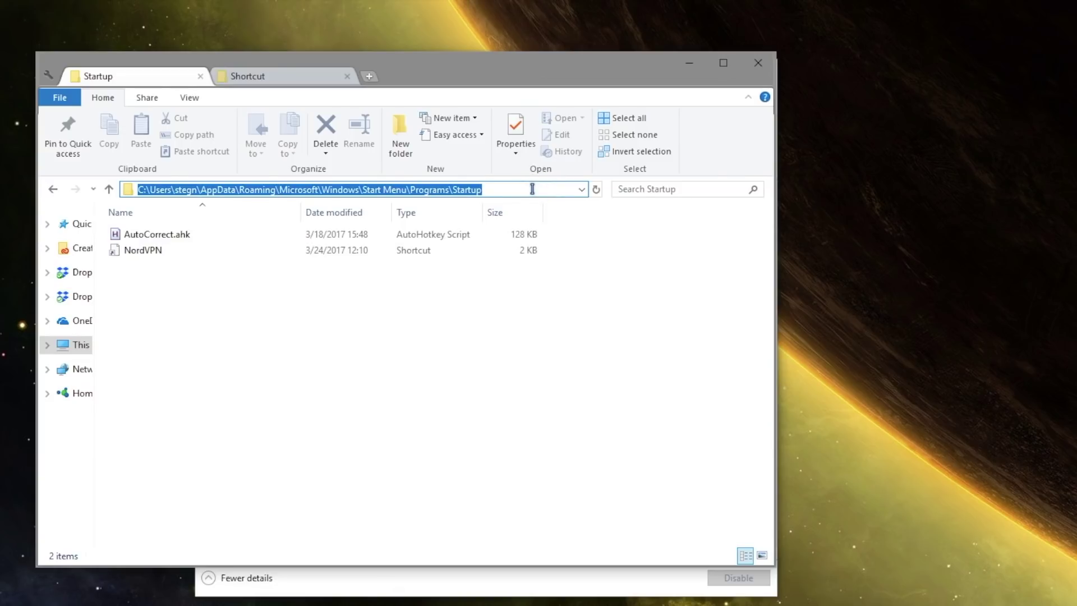
text(shell:)
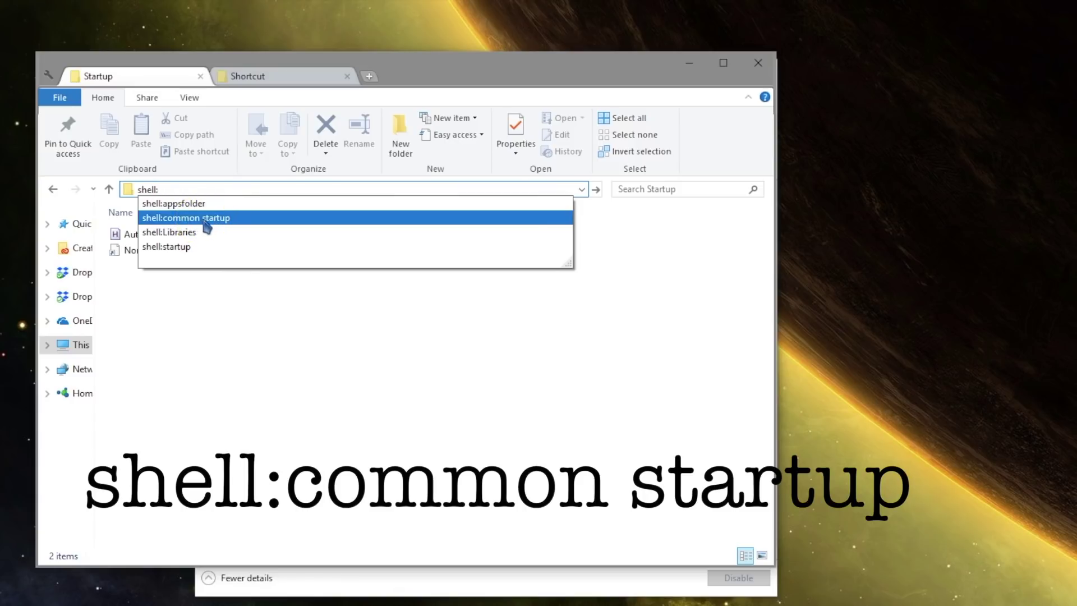
click(204, 222)
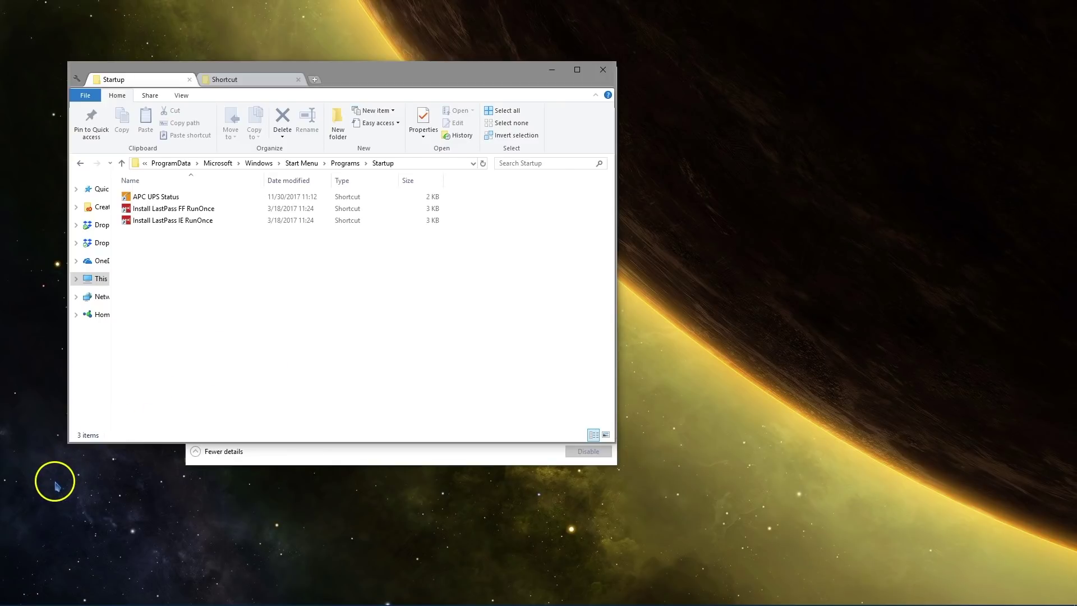
Step: Search Start for 'fire' and send Firefox to the desktop as a shortcut
mouse_move(11, 589)
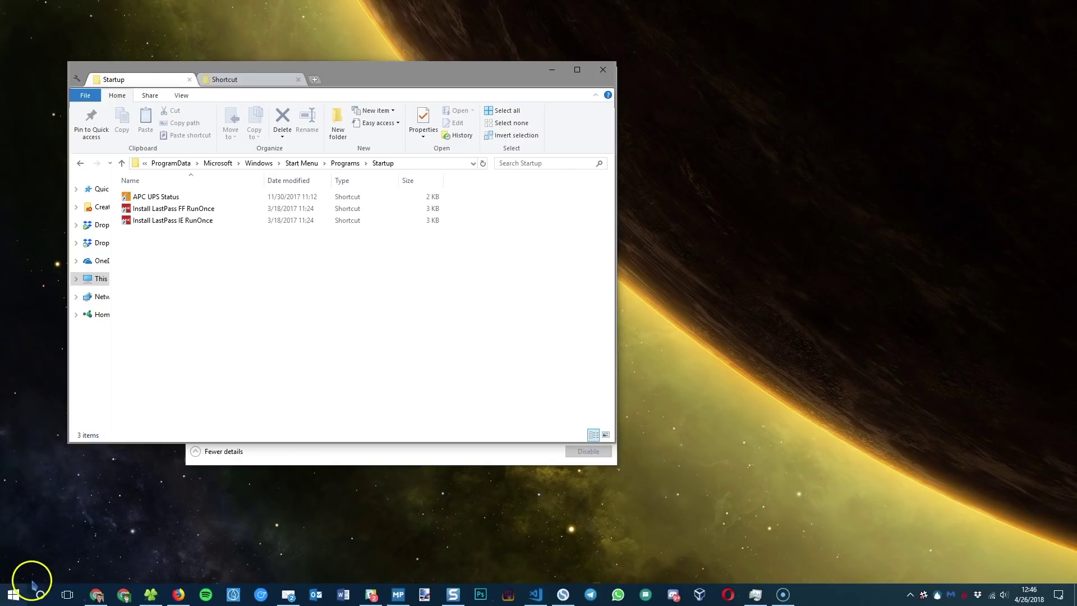
click(13, 593)
text(fireof)
key(BackSpace)
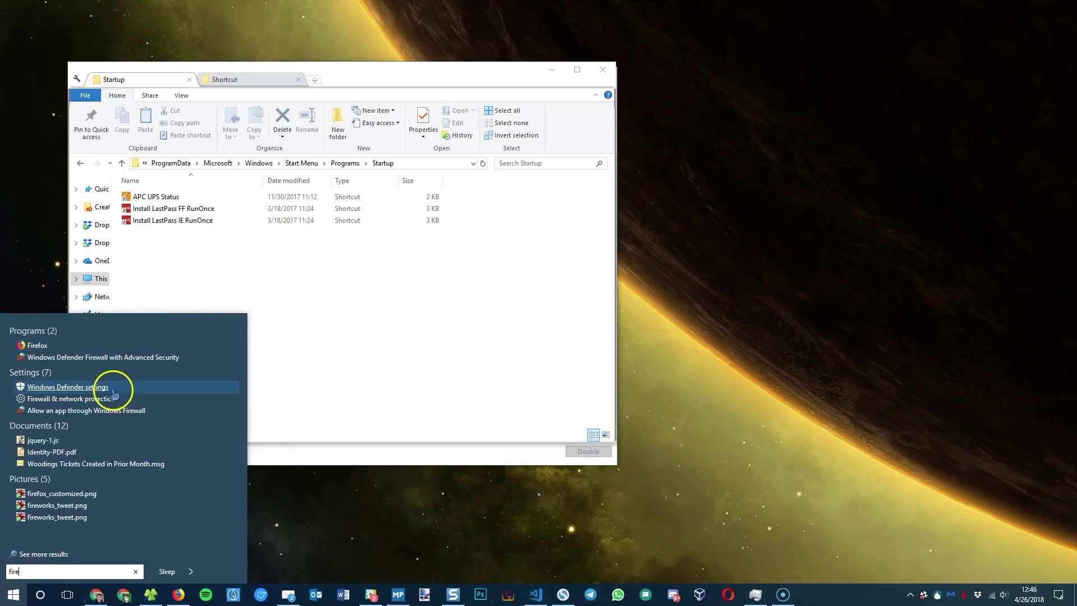
click(40, 346)
right_click(40, 346)
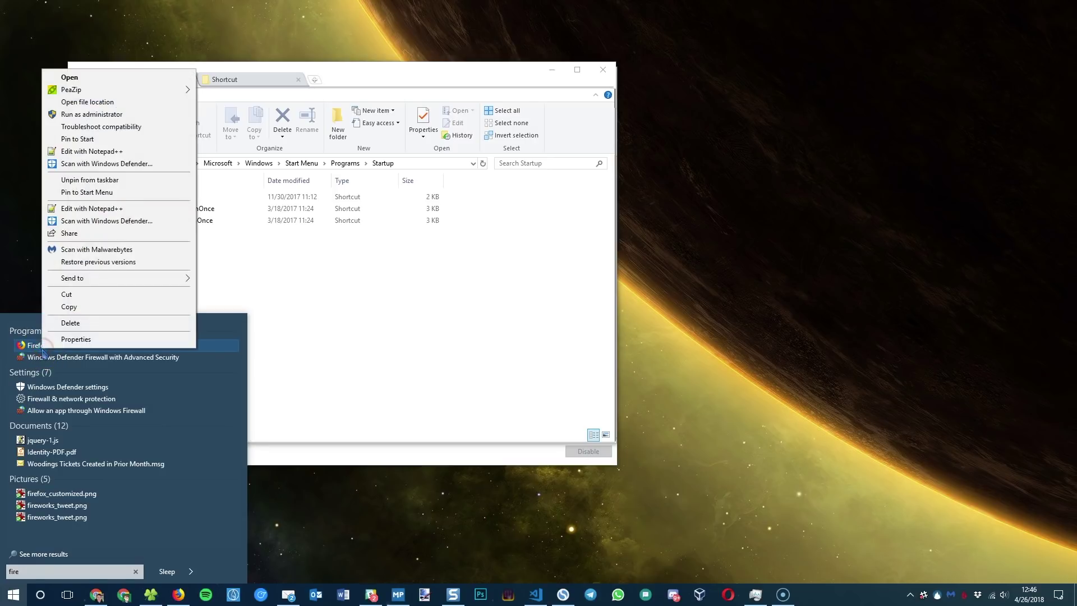
mouse_move(99, 280)
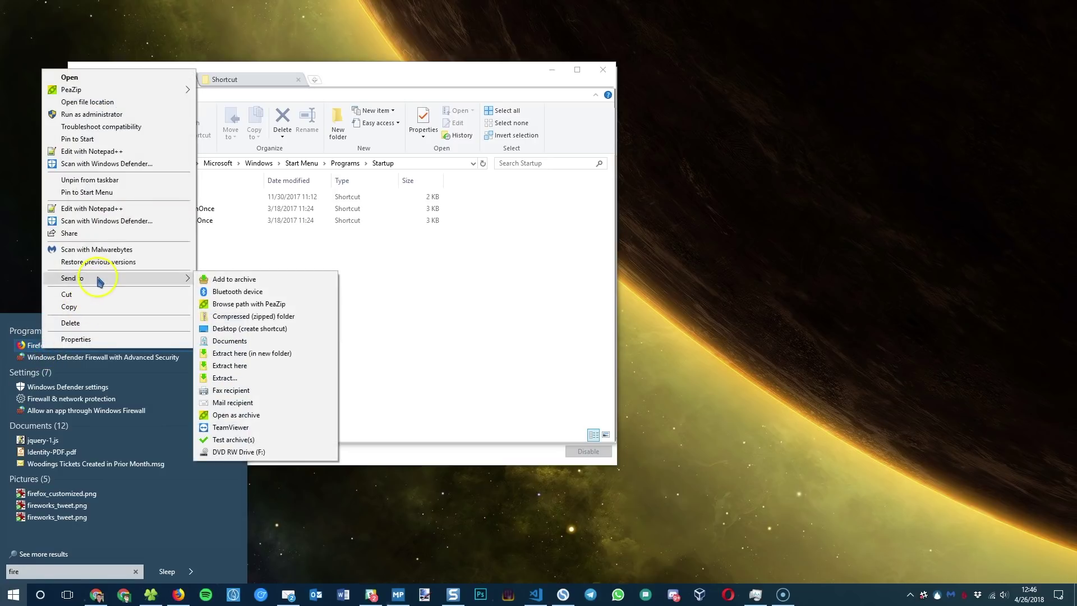
click(254, 335)
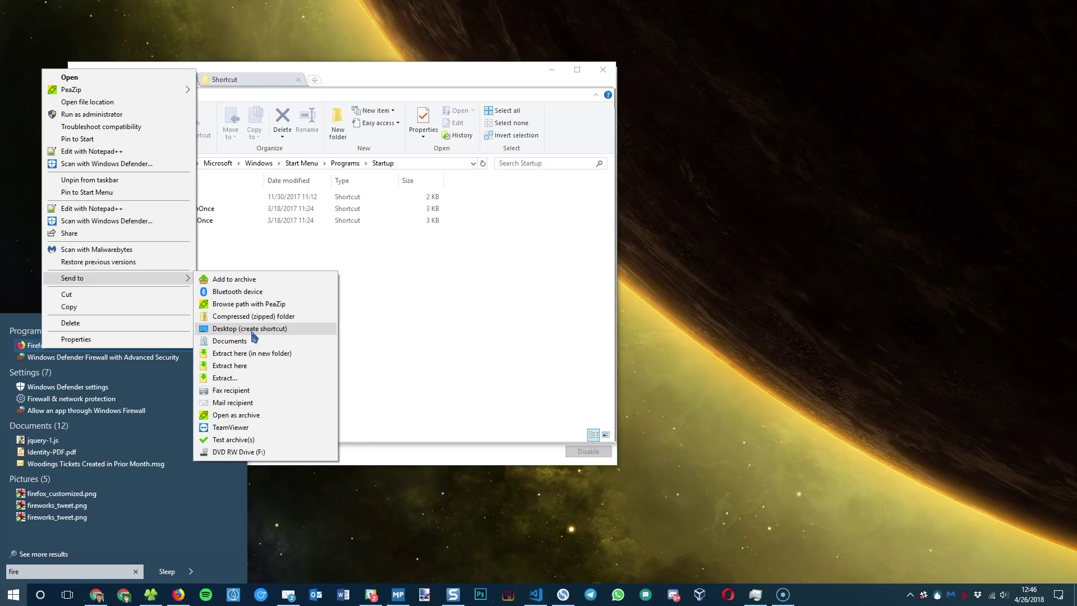
Step: In the Shortcut folder, rename the new shortcut to 'Firefox'
click(254, 329)
click(225, 79)
click(235, 275)
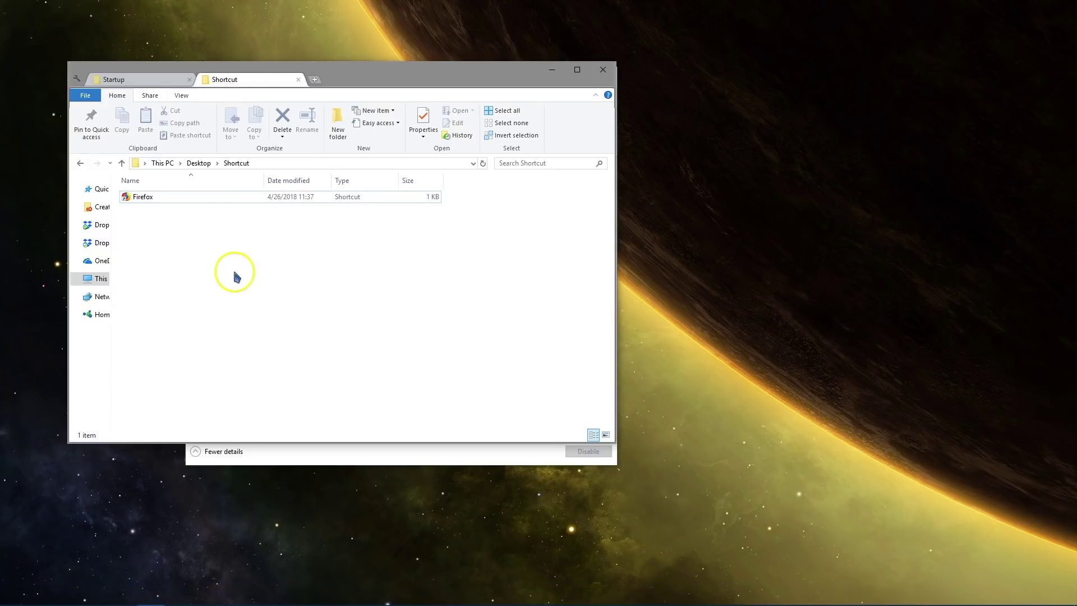
click(156, 197)
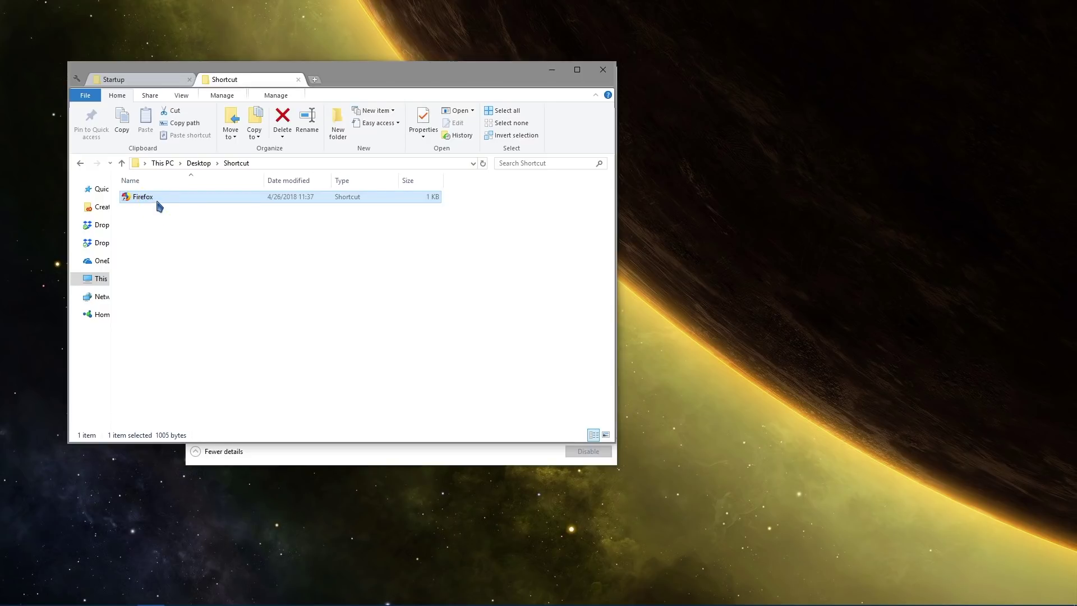
click(156, 197)
key(BackSpace)
text(Firefox)
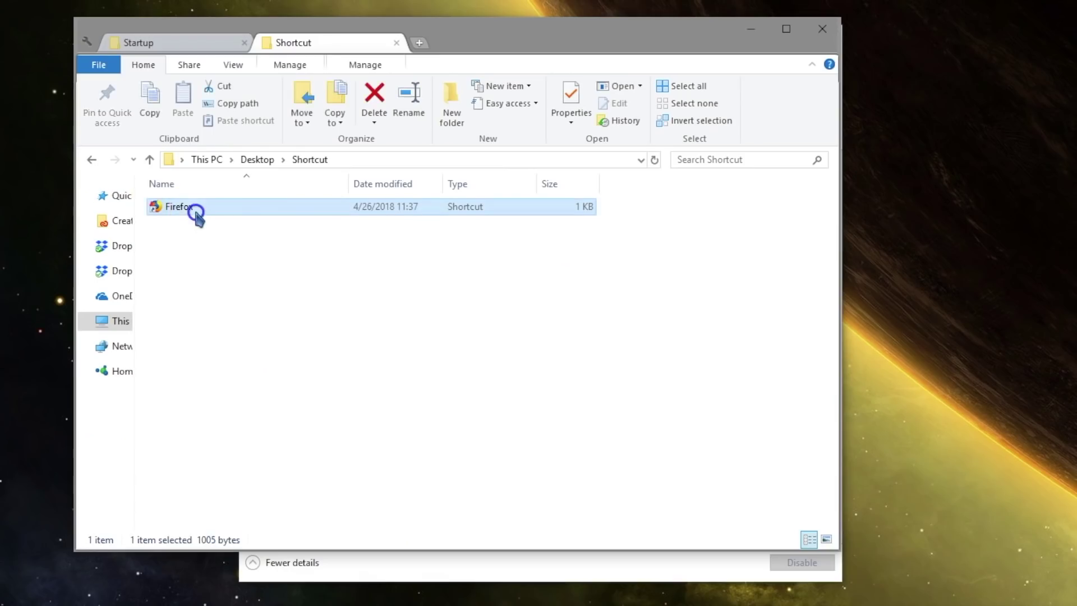
key(Return)
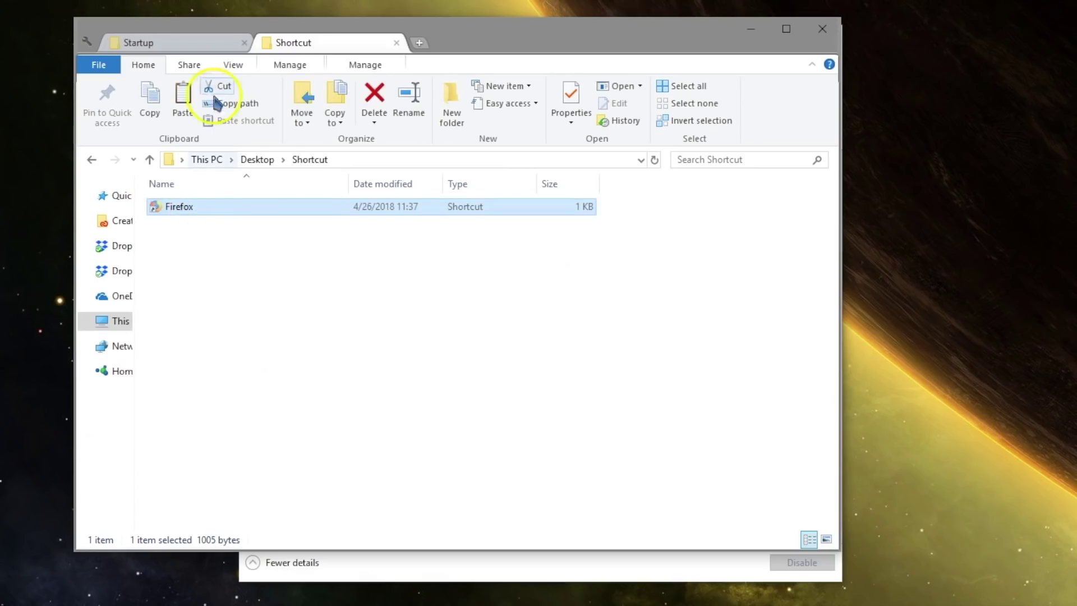
Step: Cut the Firefox shortcut and paste it into the all-users Startup folder, granting admin permission
click(215, 87)
click(211, 43)
key(ctrl+v)
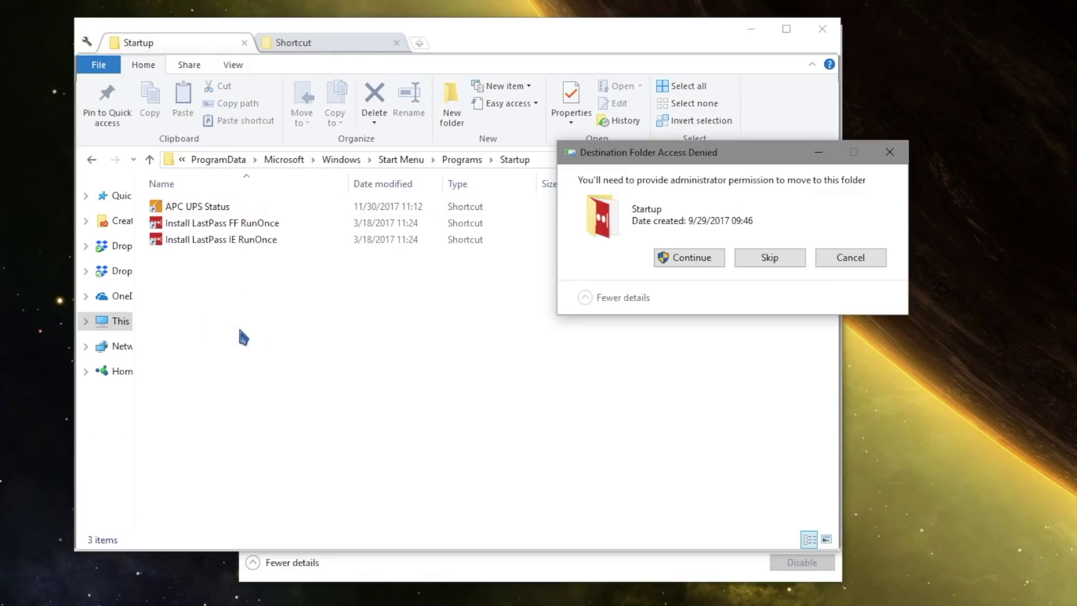
click(694, 261)
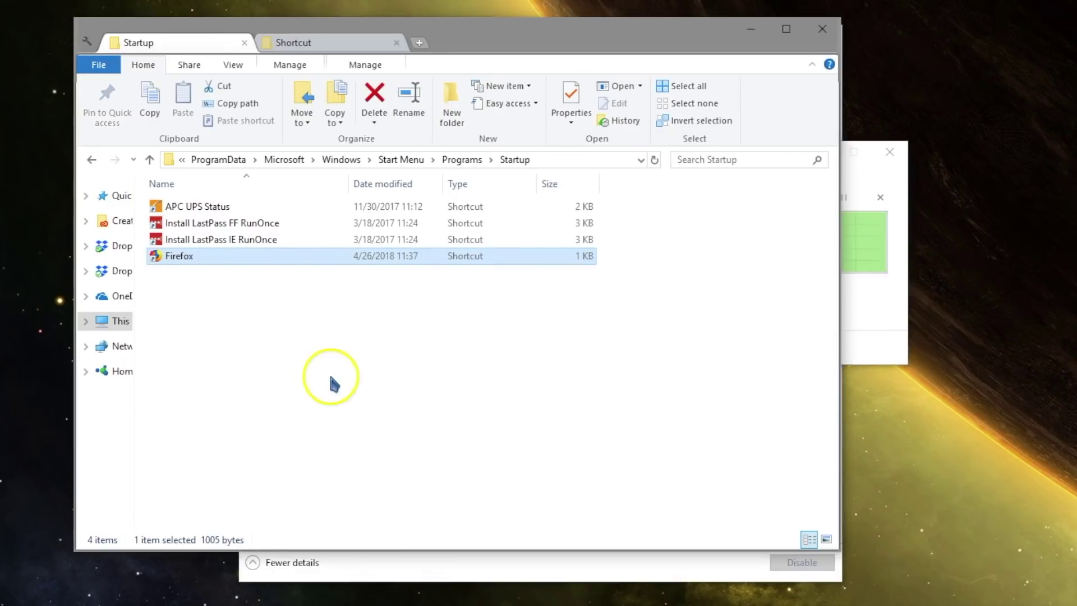
Step: Delete the Firefox shortcut from the Startup folder, leaving three items
click(178, 259)
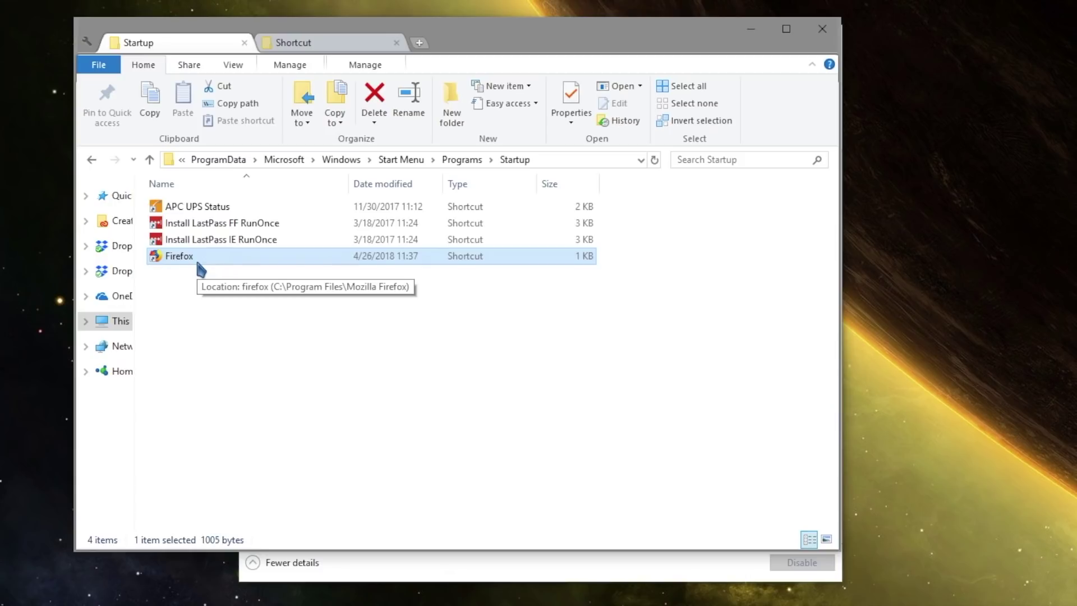
click(176, 258)
click(186, 281)
click(180, 259)
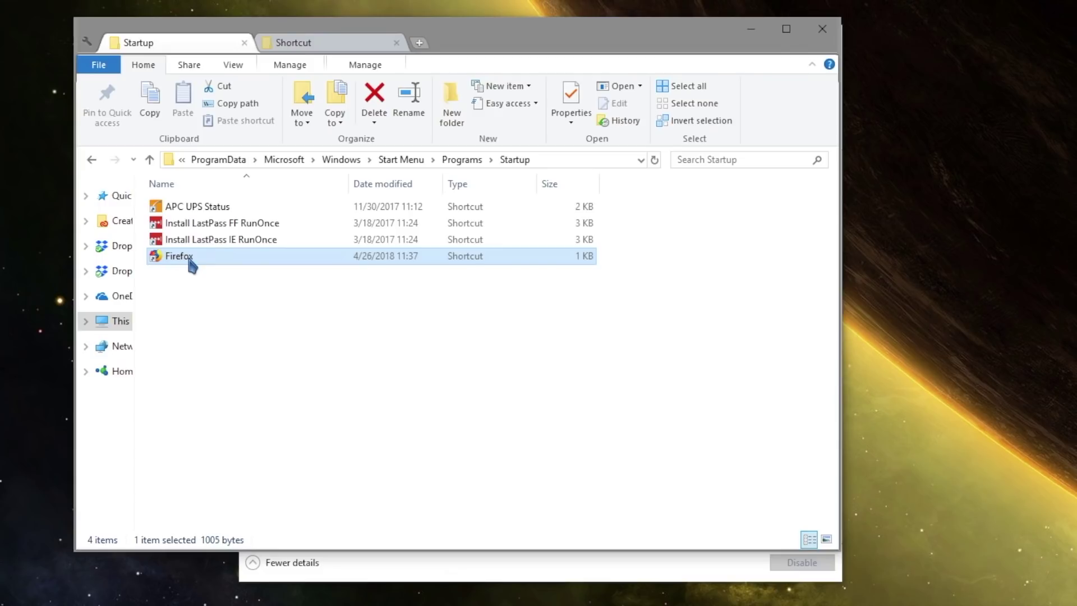
click(211, 284)
click(202, 264)
key(Delete)
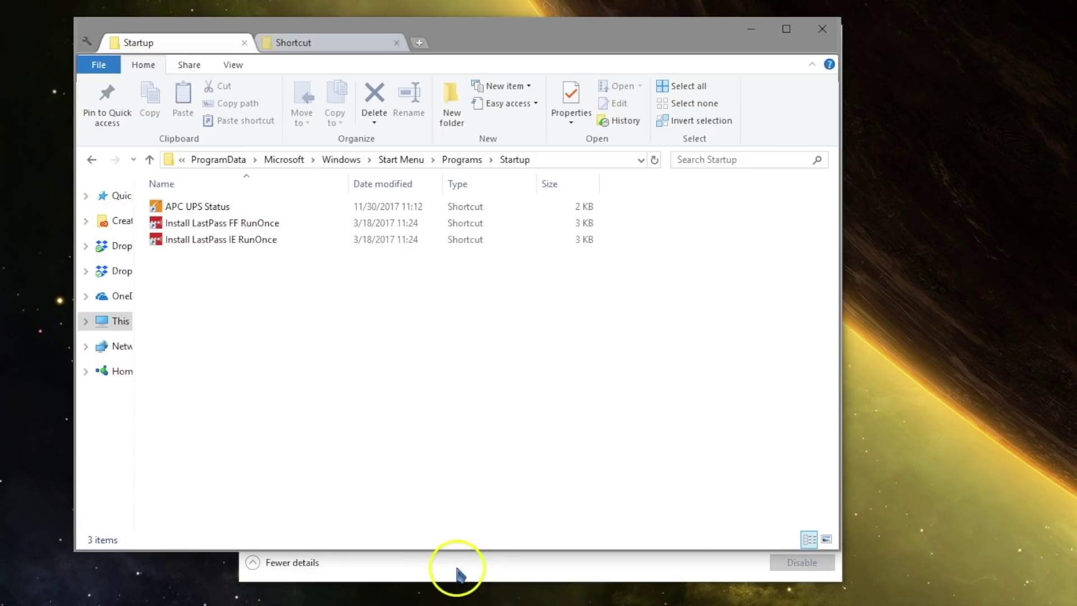
Step: Open Task Manager from the taskbar in full view on the Startup tab, showing publisher, status and impact
click(440, 580)
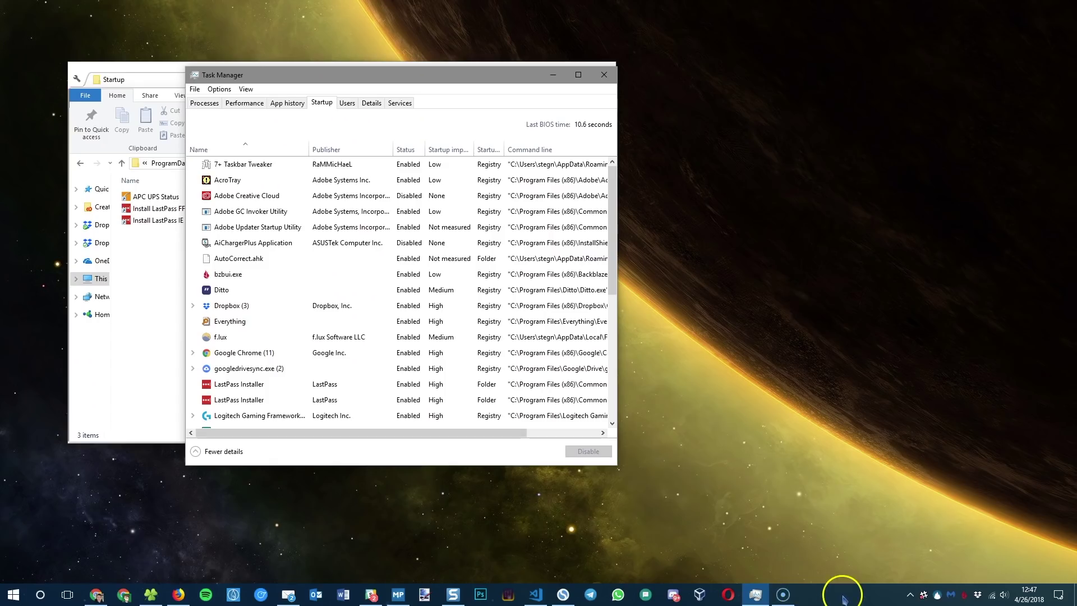
right_click(841, 597)
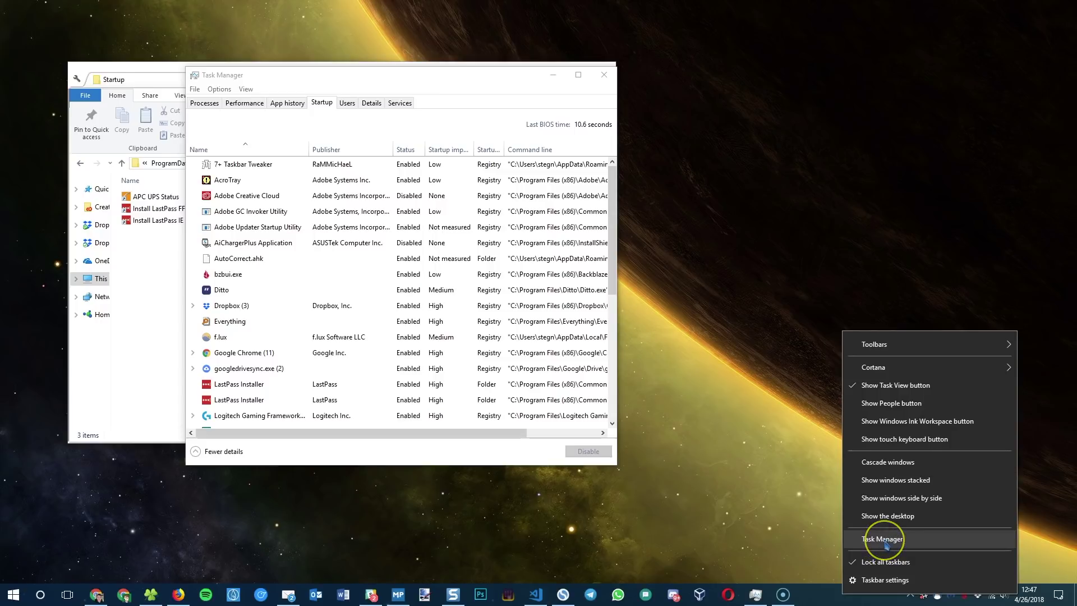
click(457, 139)
click(223, 451)
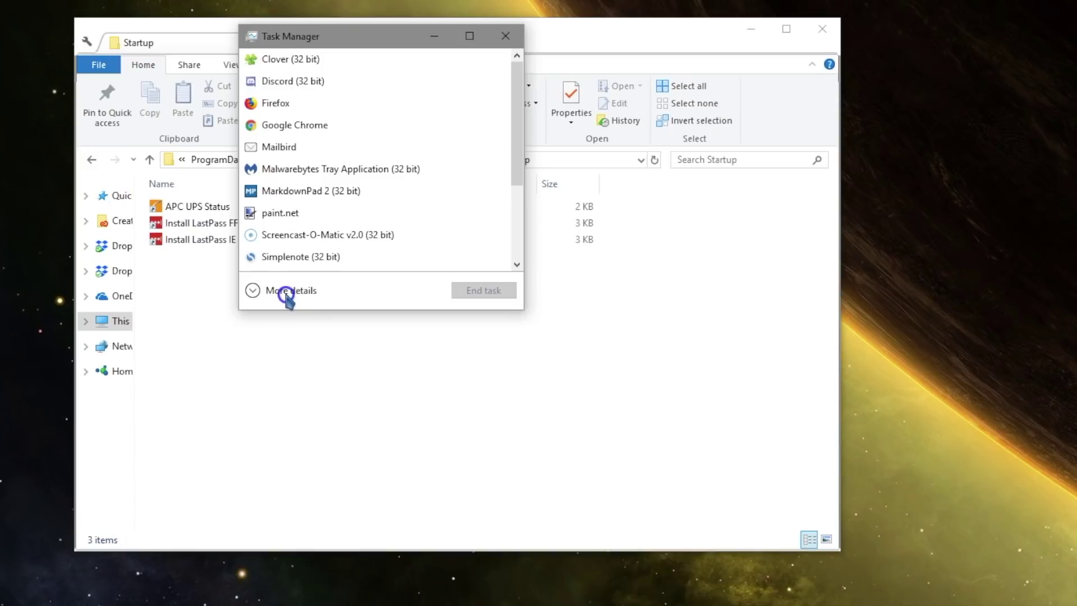
click(220, 257)
click(428, 74)
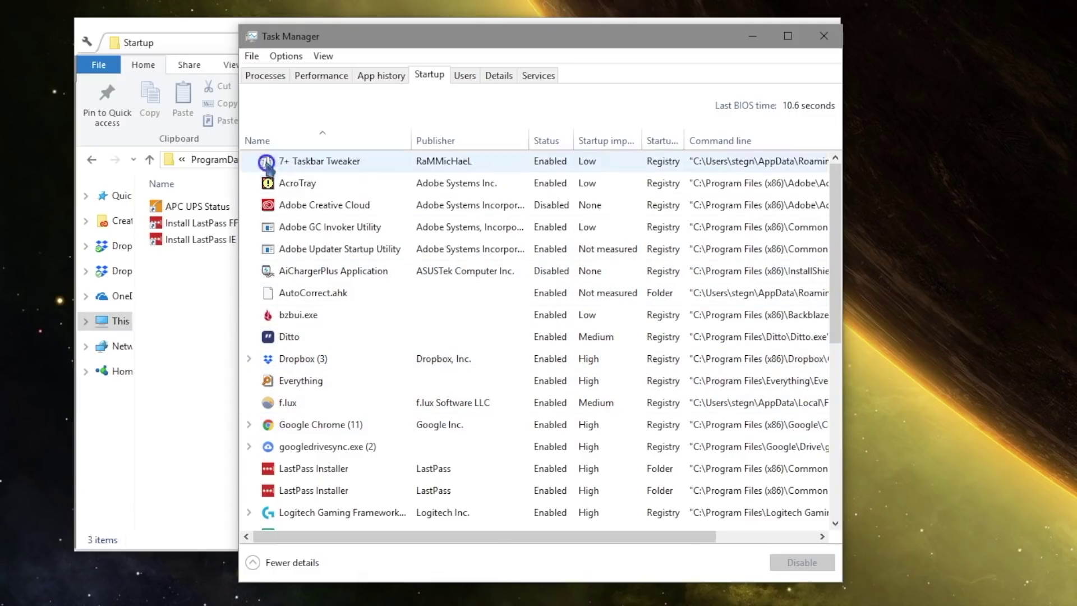
click(337, 143)
click(320, 140)
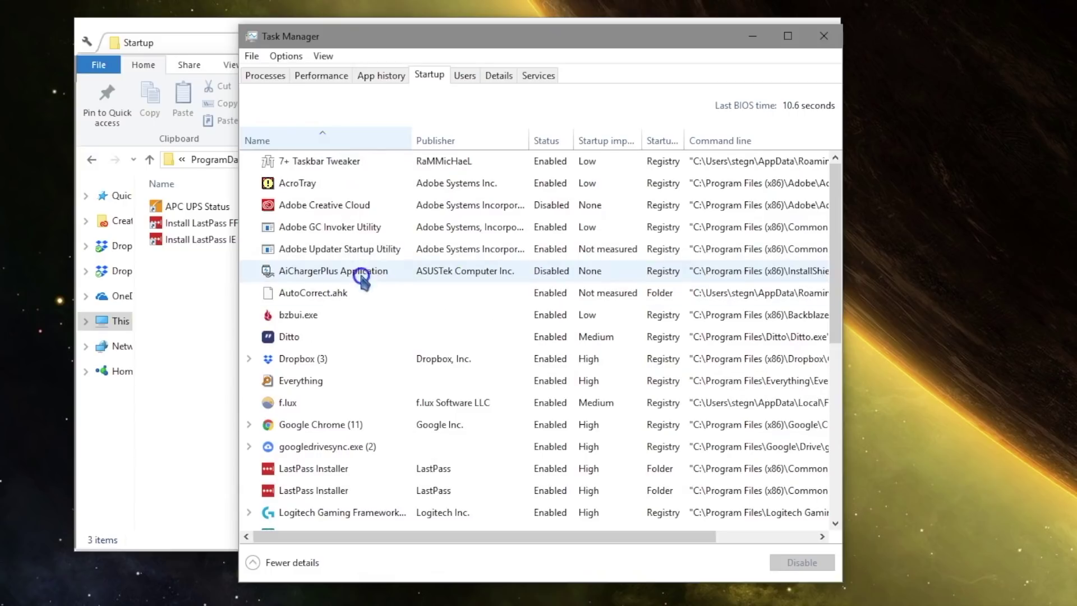
click(614, 145)
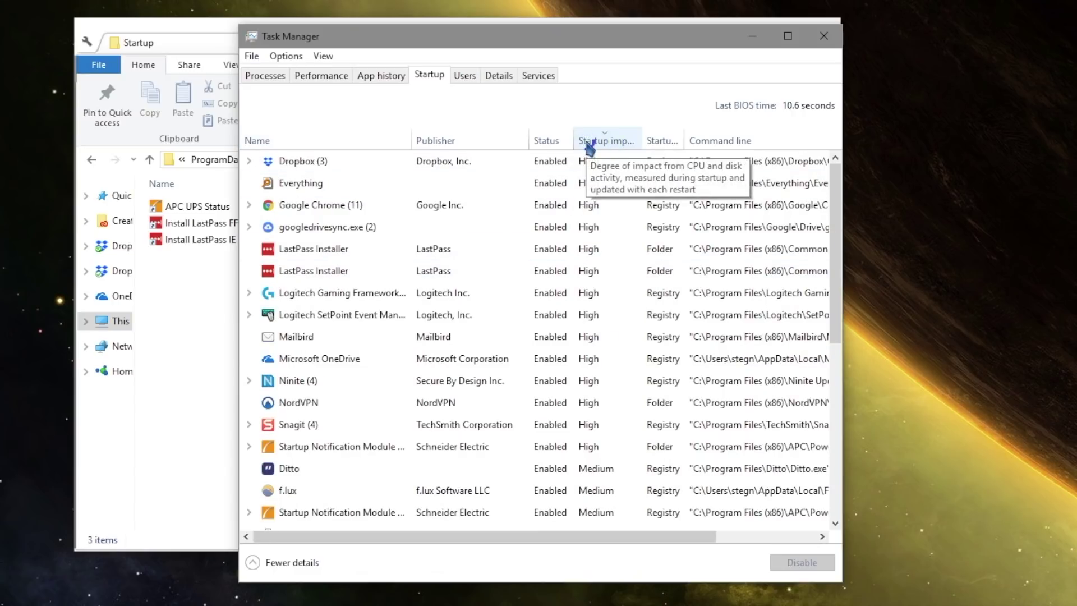
click(611, 143)
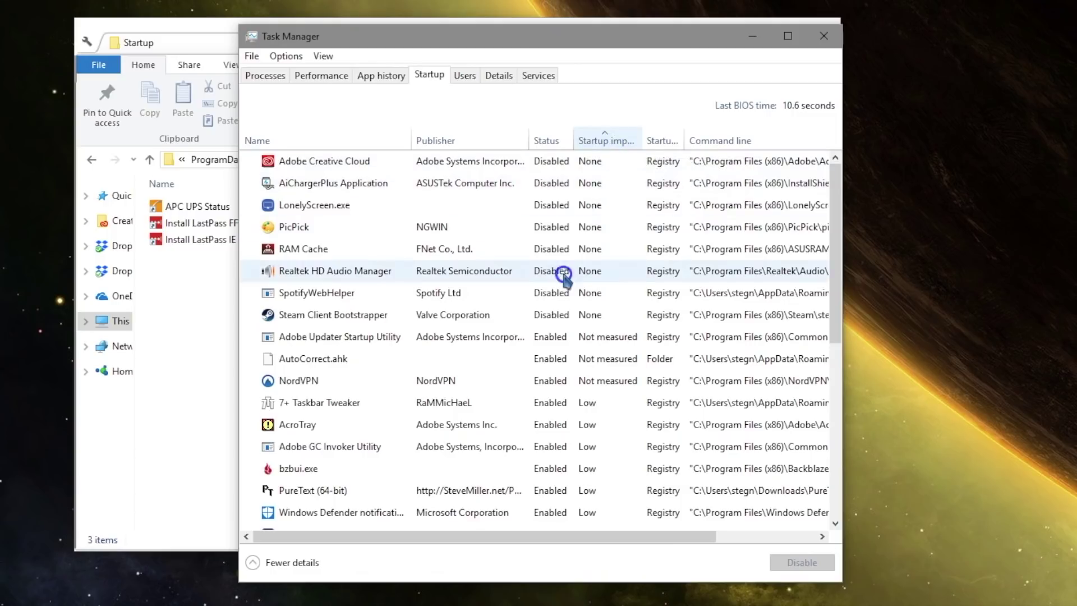
click(307, 139)
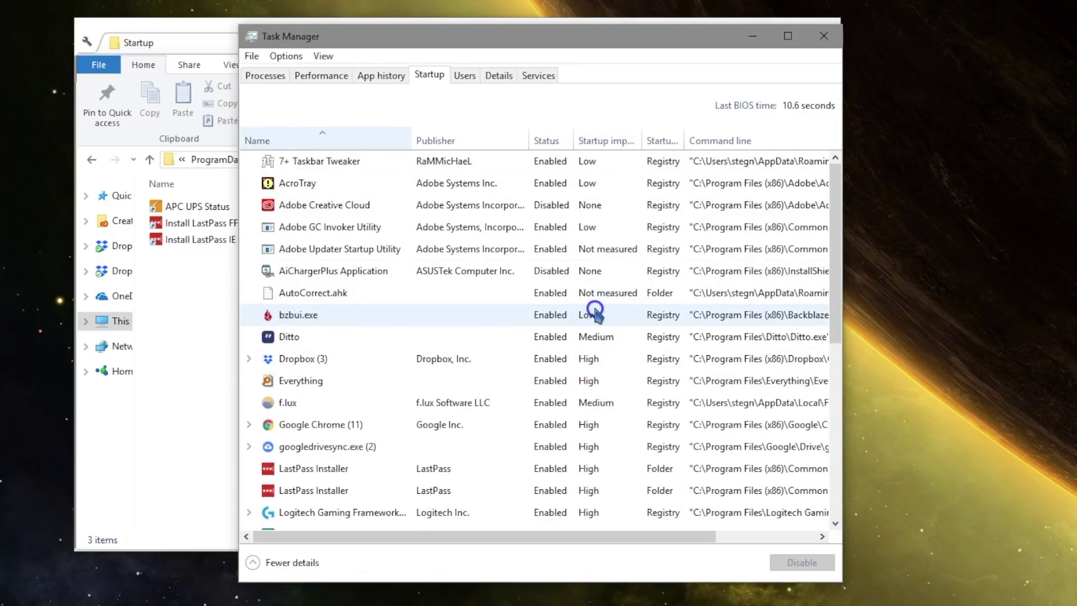
scroll(379, 378, down, 1)
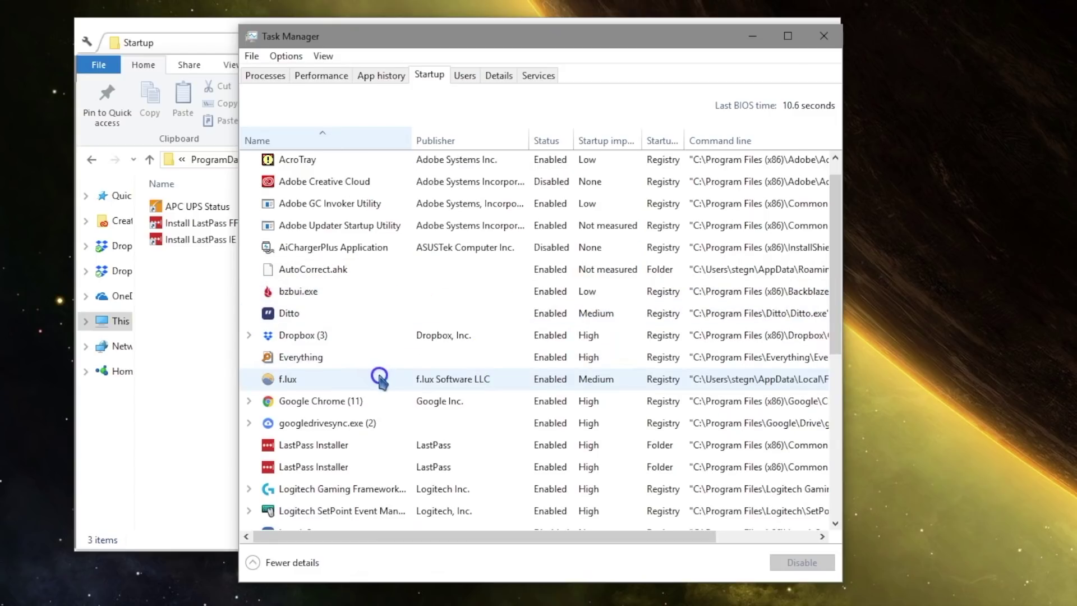
scroll(343, 402, down, 2)
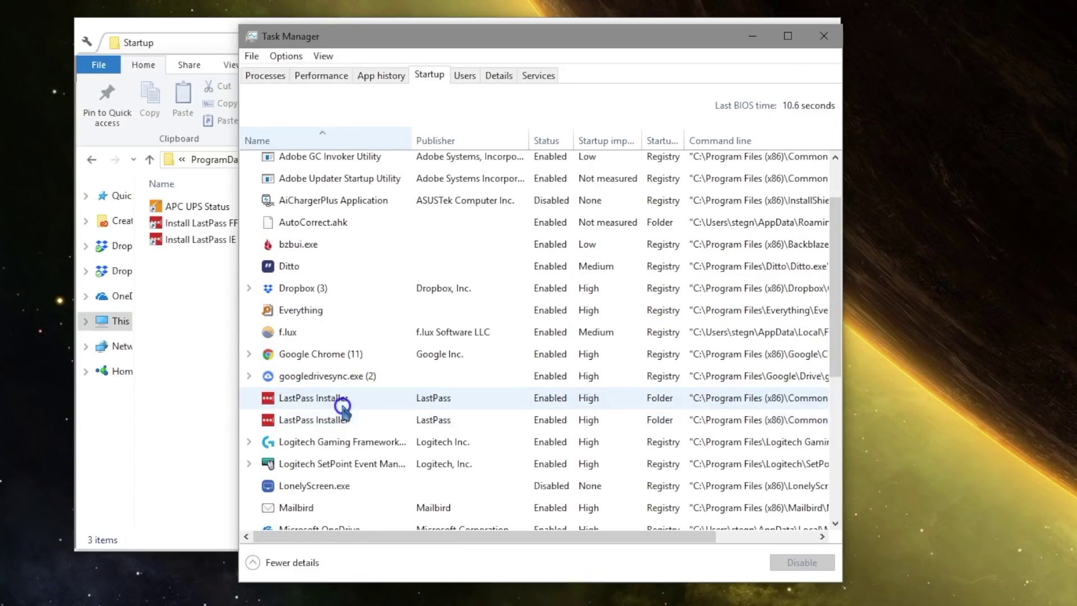
scroll(344, 405, down, 3)
scroll(314, 409, up, 4)
click(324, 337)
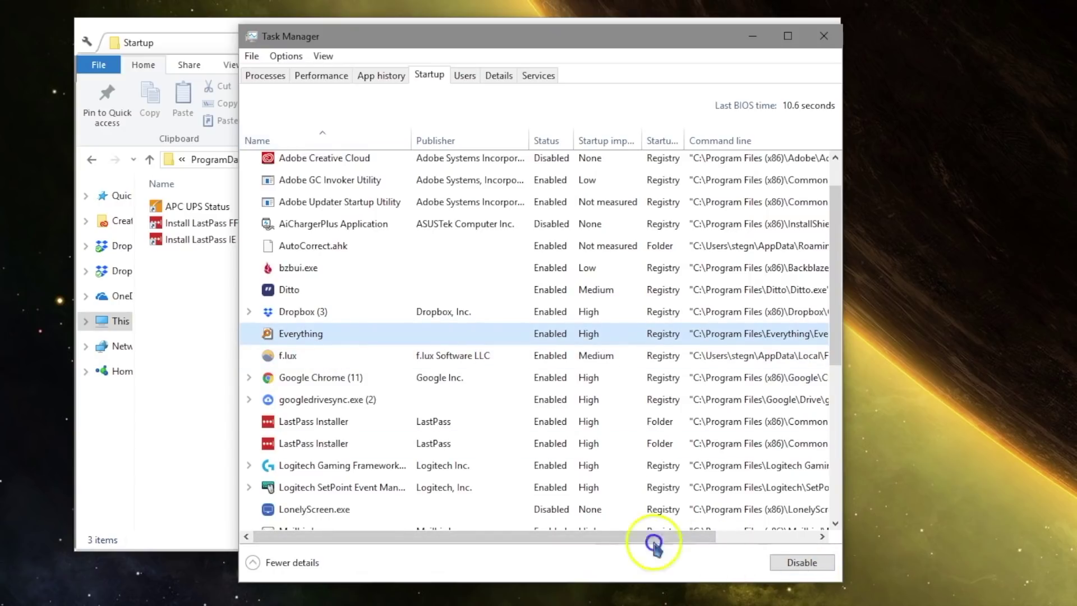
scroll(474, 476, up, 2)
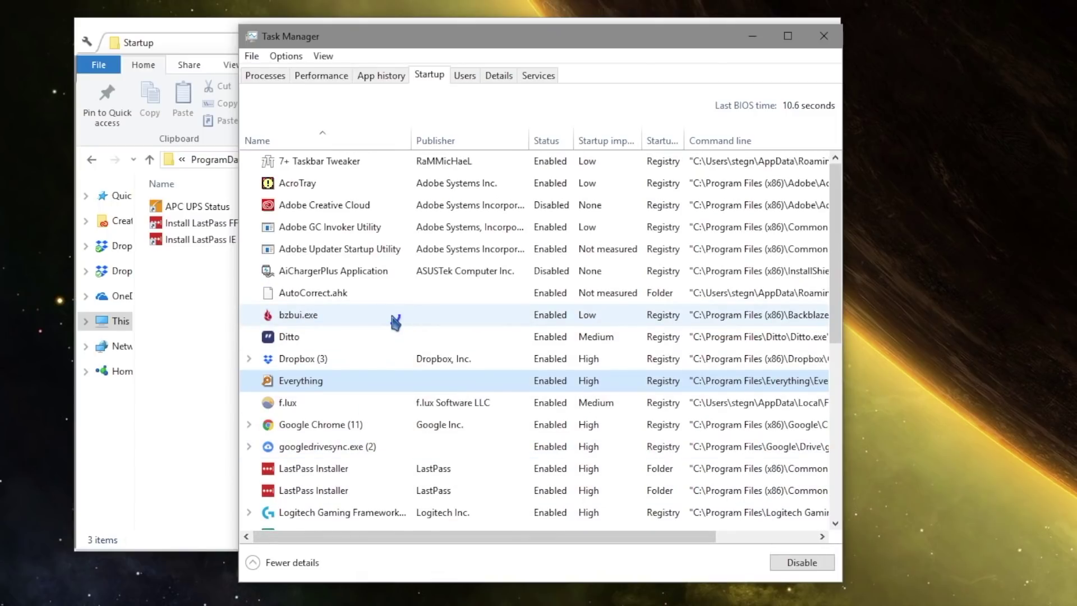
click(333, 319)
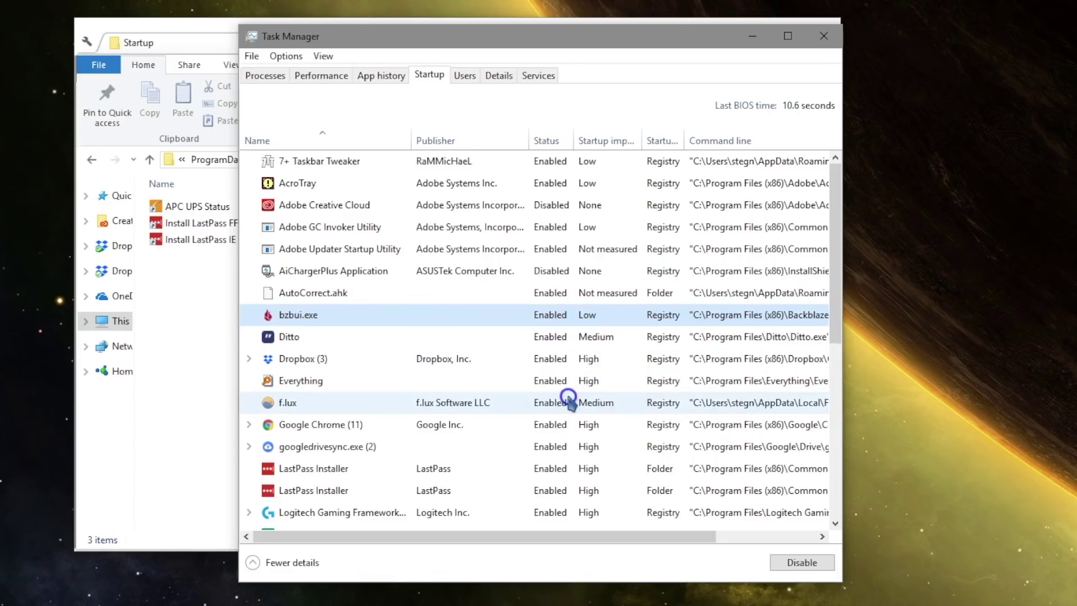
click(363, 322)
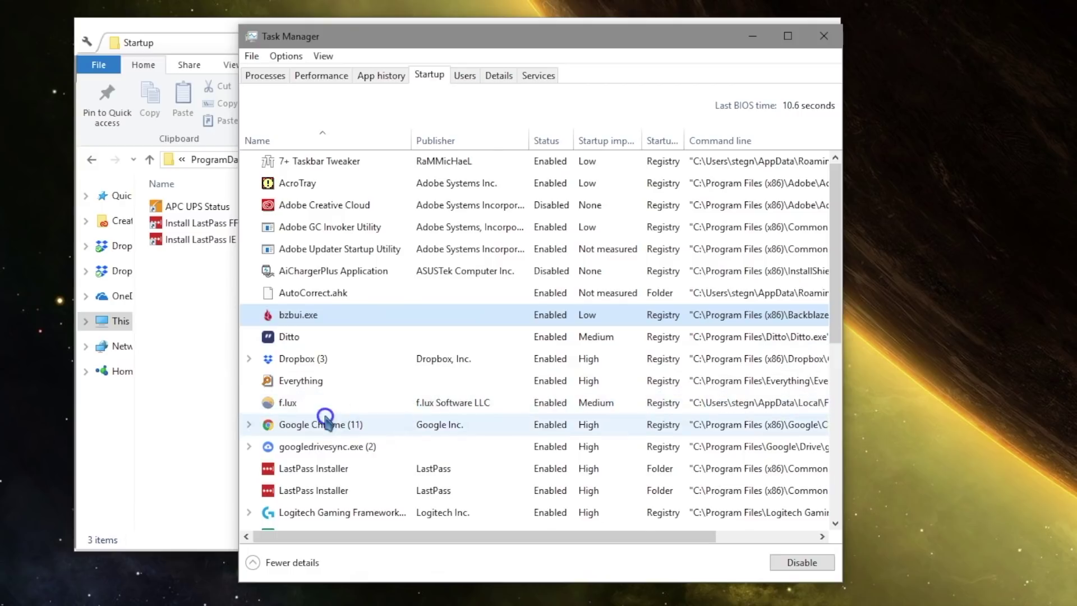
scroll(331, 403, down, 2)
scroll(337, 365, up, 2)
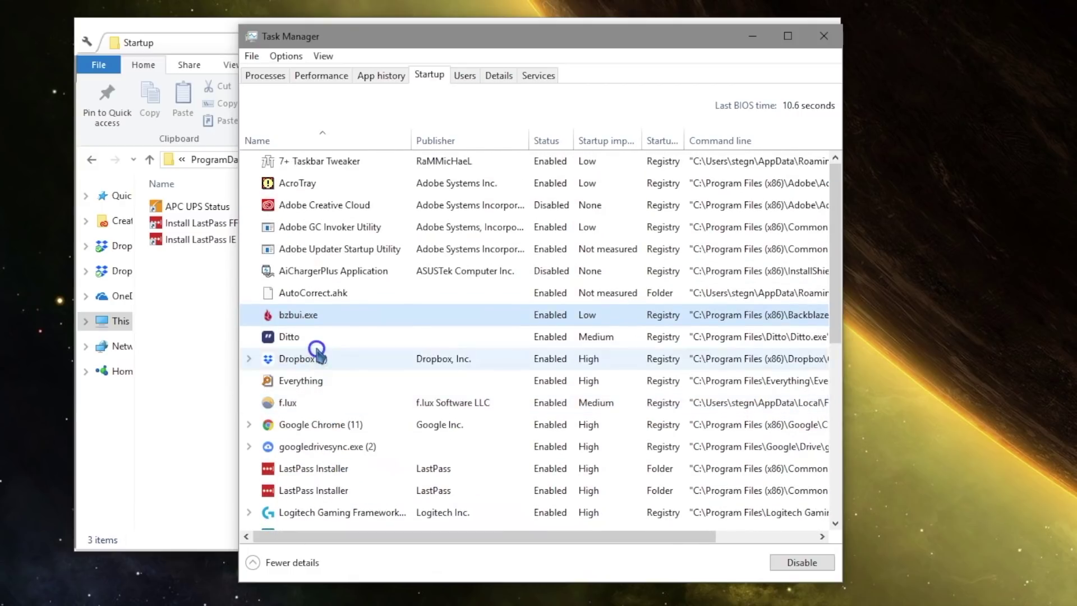
click(337, 341)
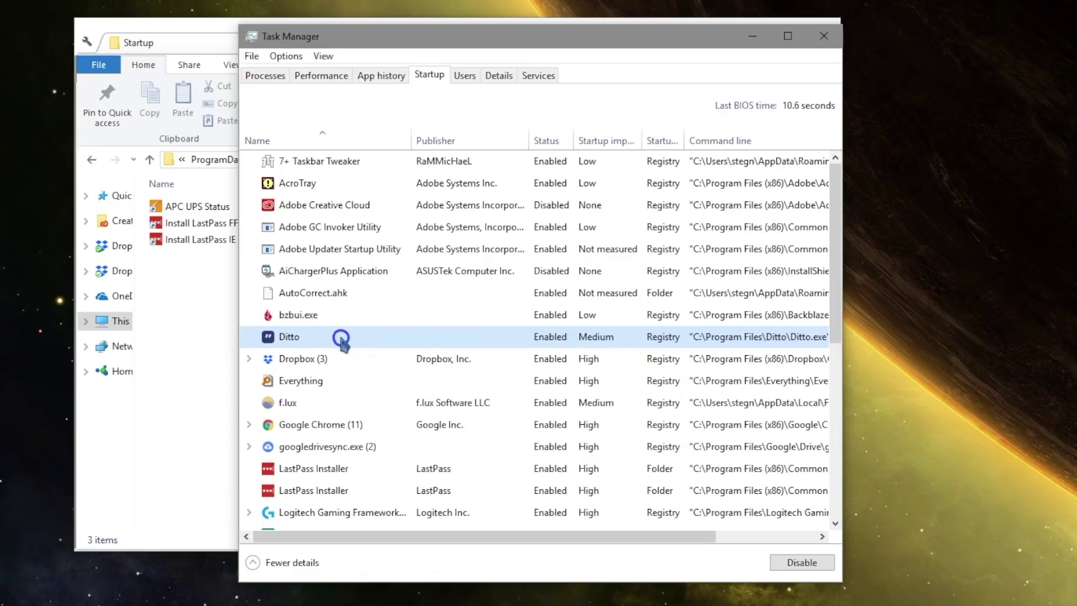
click(318, 340)
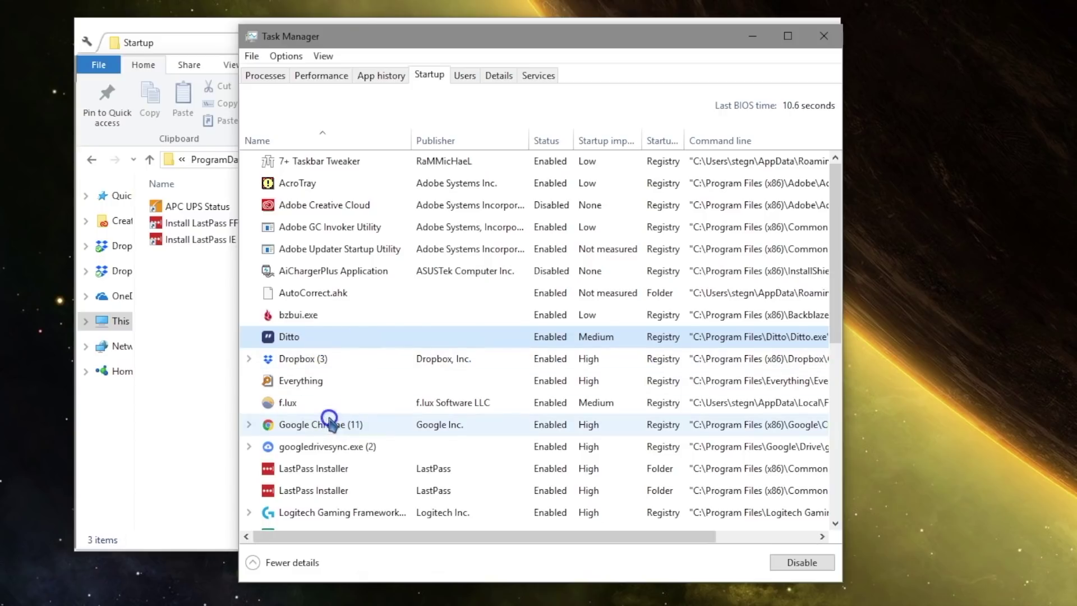
click(371, 275)
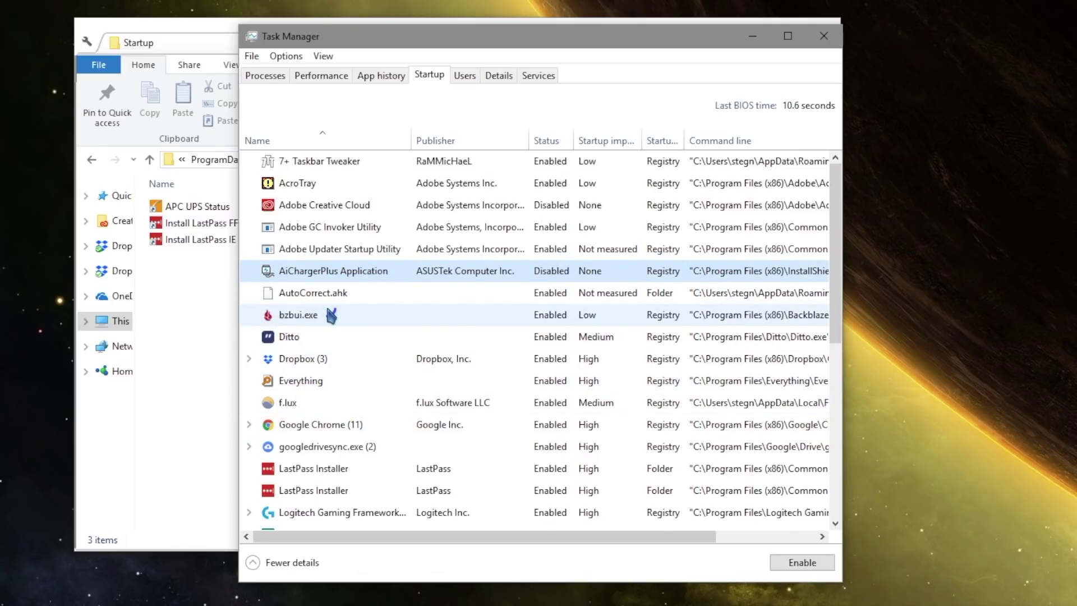
scroll(337, 359, down, 1)
scroll(343, 380, down, 3)
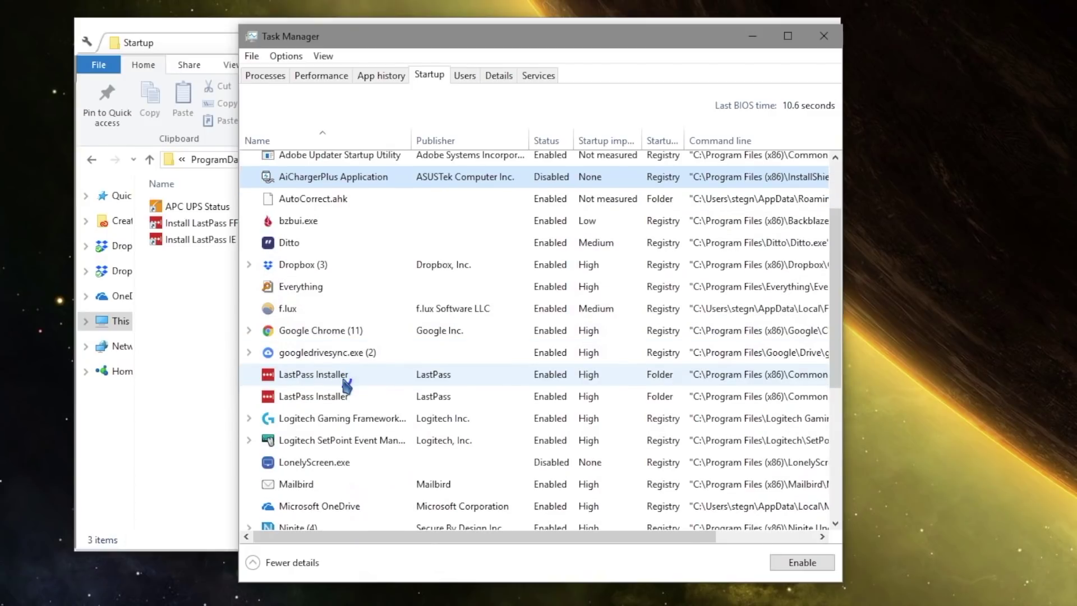
scroll(343, 381, up, 3)
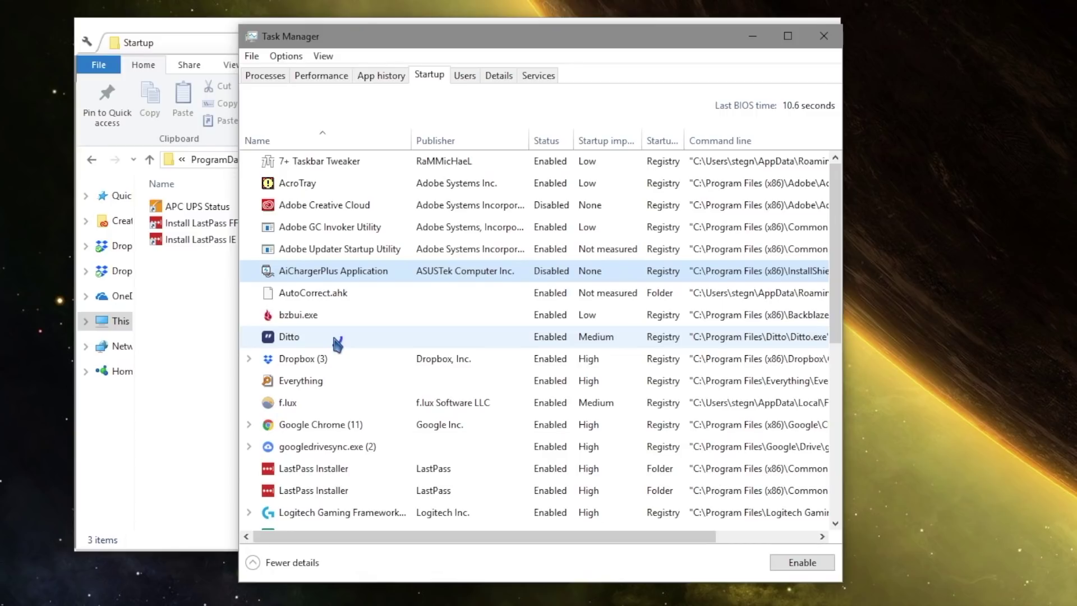
scroll(339, 342, down, 5)
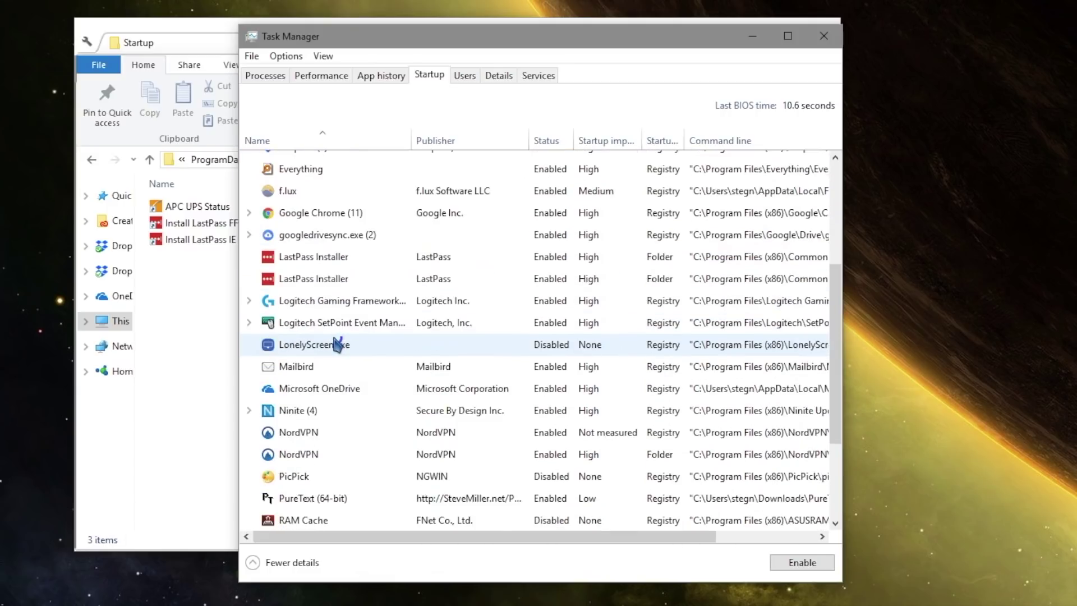
scroll(348, 452, down, 2)
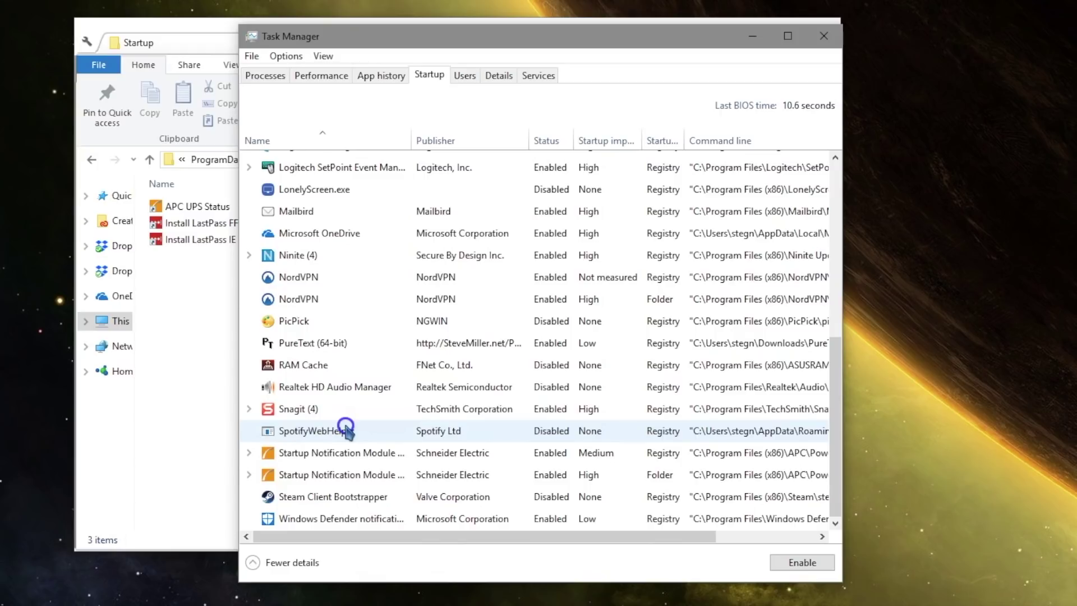
scroll(350, 431, up, 6)
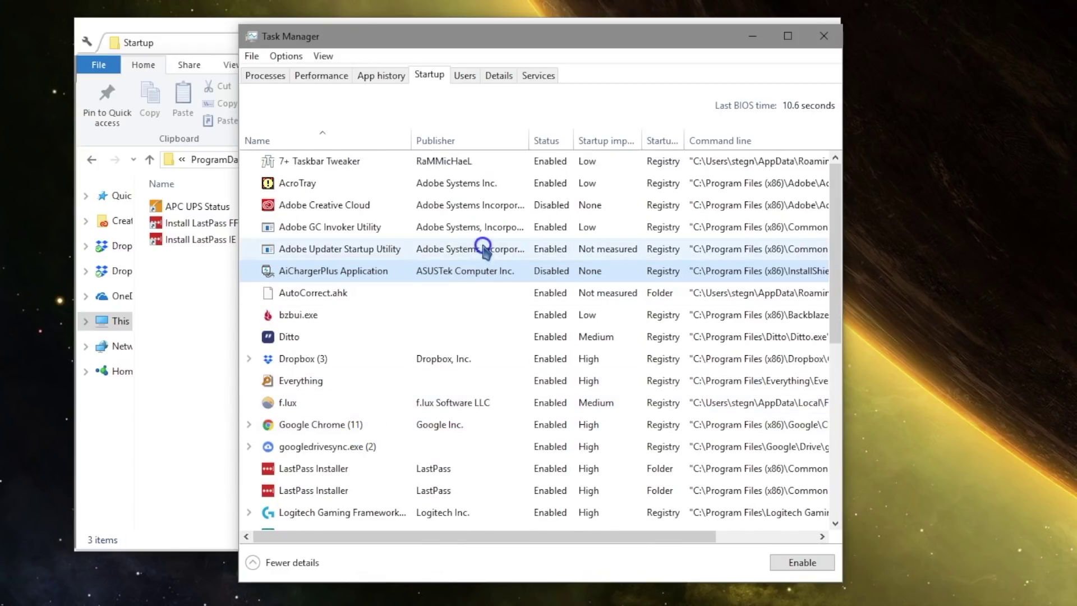
right_click(380, 138)
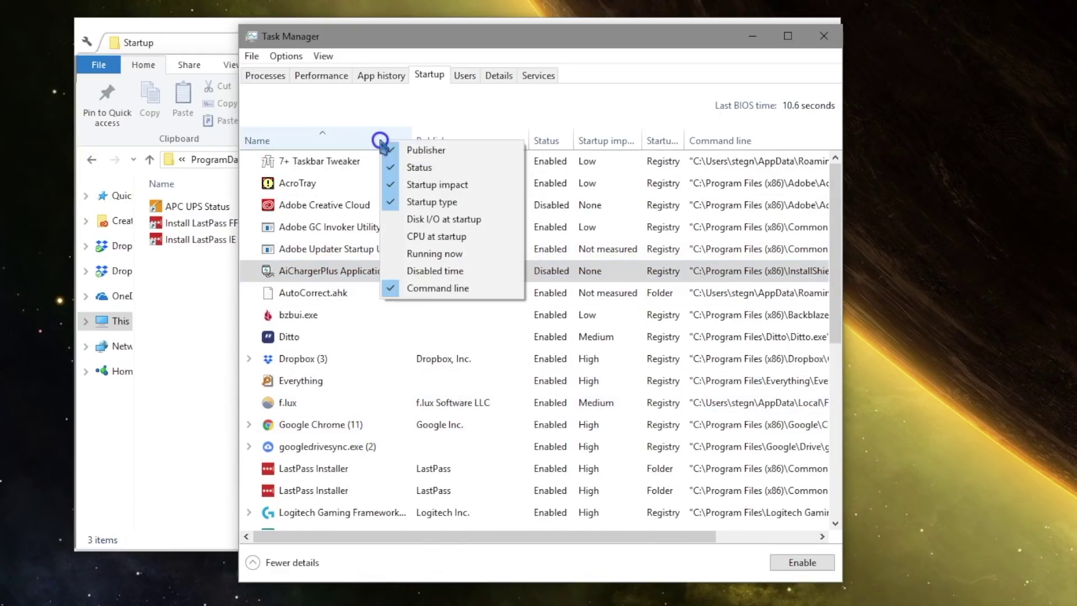
click(663, 275)
click(663, 275)
click(613, 312)
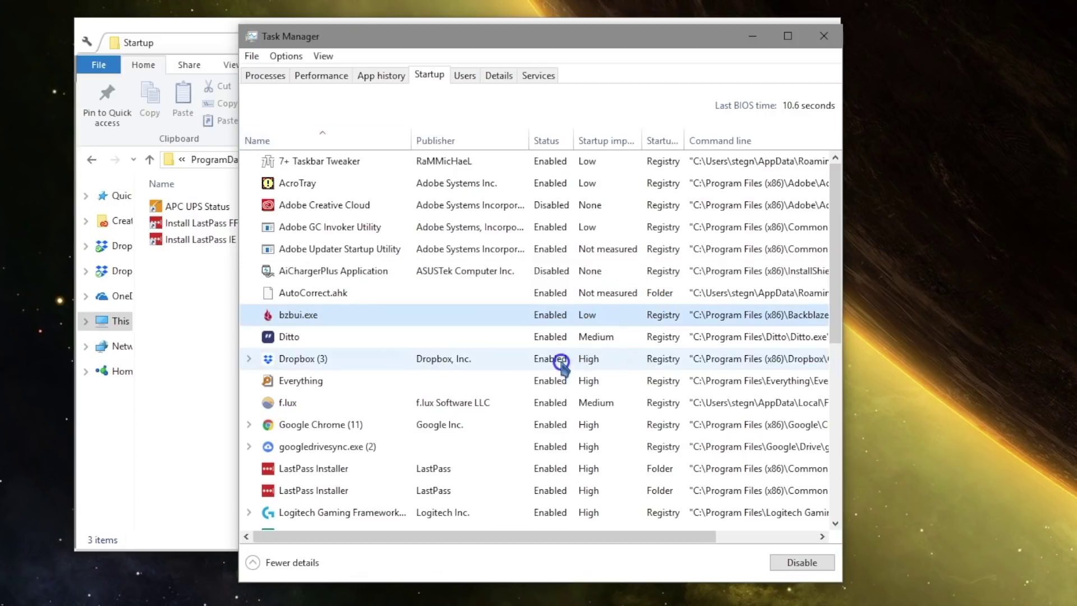